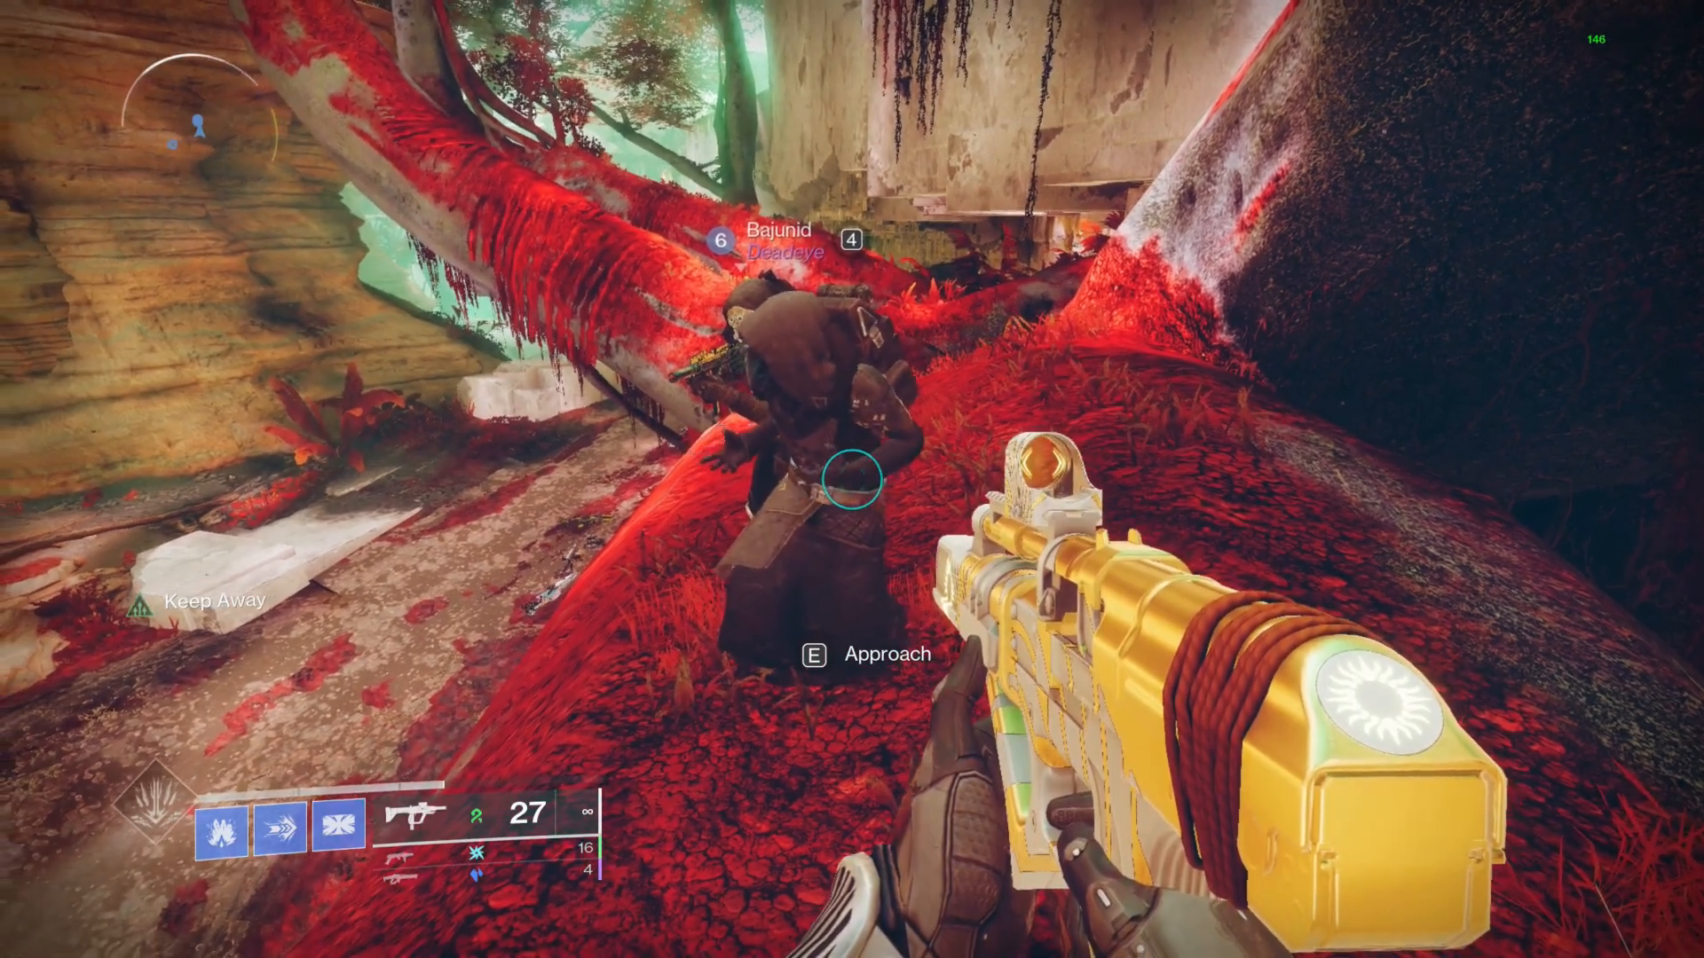
Talk to Xûr to bring up his stock of exotic and legendary gear.
{"action": "key", "text": "e"}
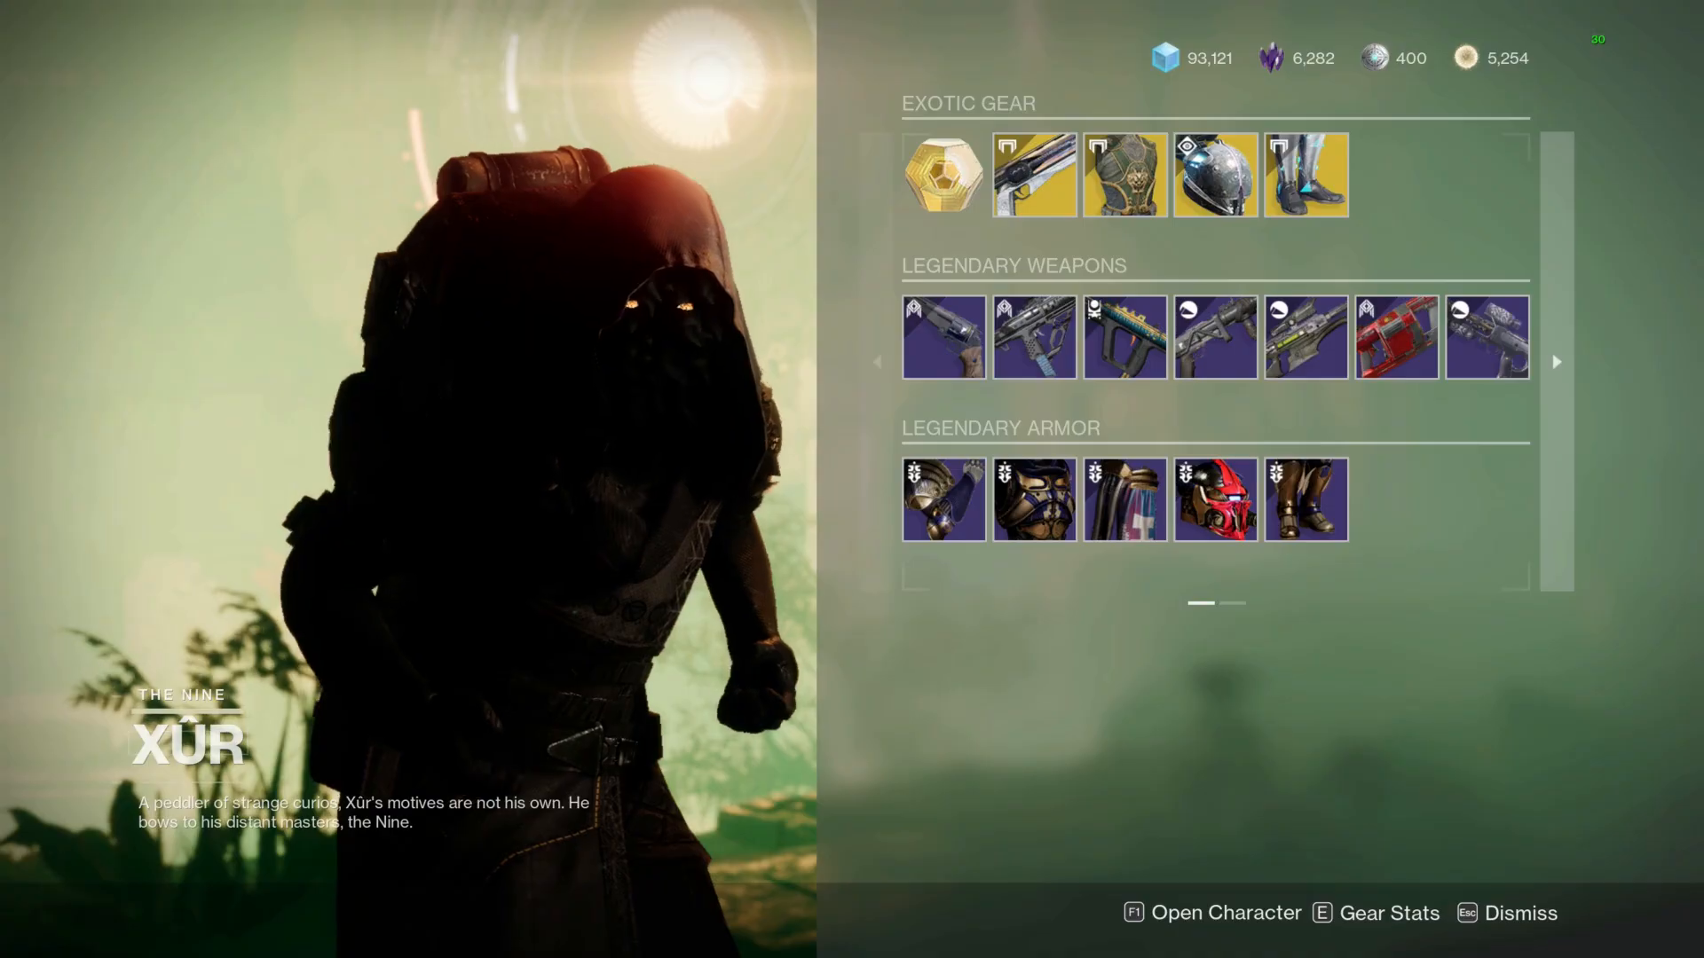
Bring the DIM window up over the game and nudge it up and left.
{"action": "key", "text": "alt+Tab"}
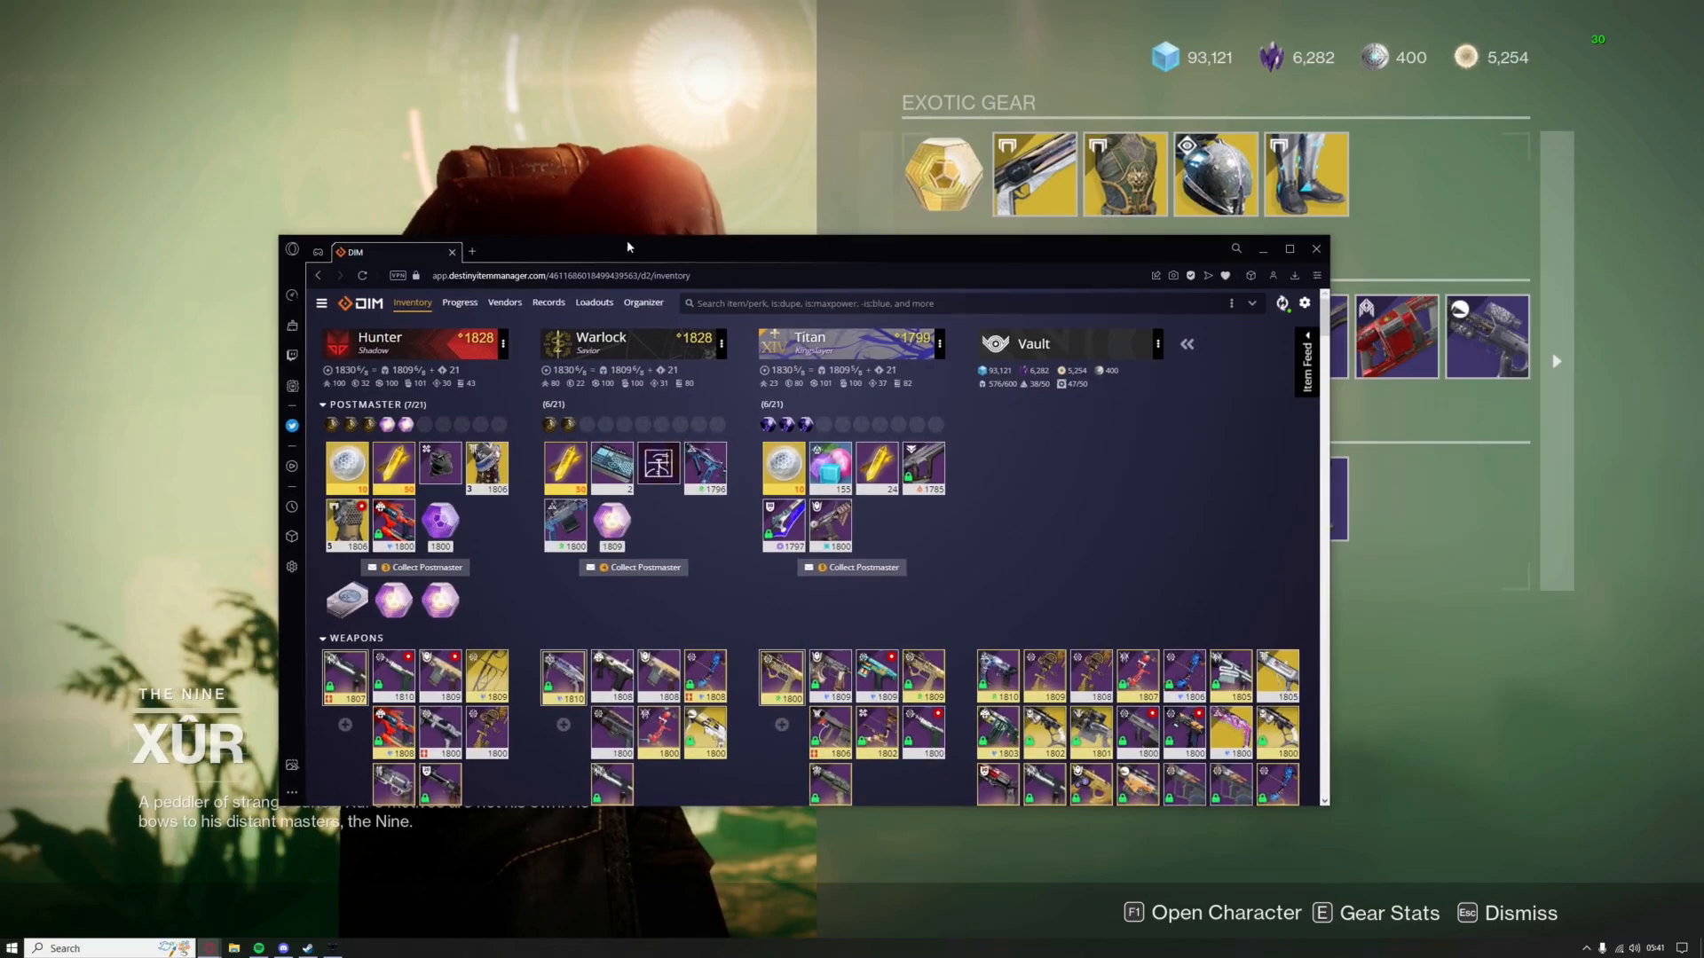
{"action": "left_click_drag", "start_coordinate": [628, 246], "coordinate": [581, 185]}
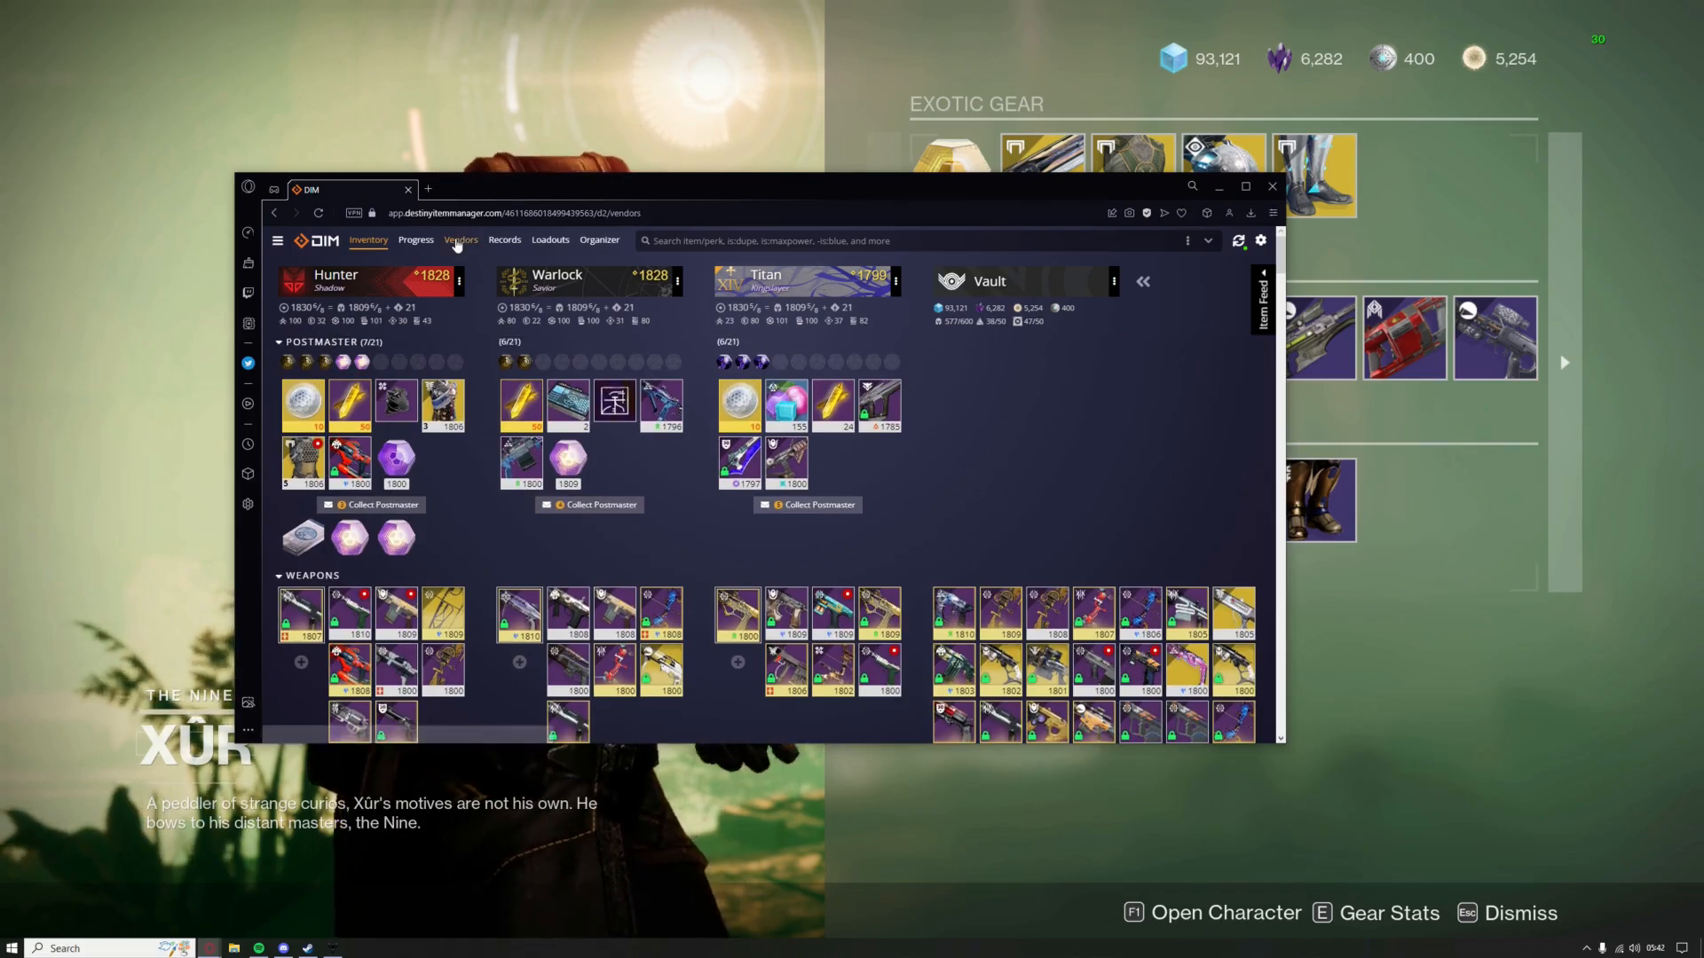
Show the Vendors page for the Warlock character.
{"action": "left_click", "coordinate": [458, 241]}
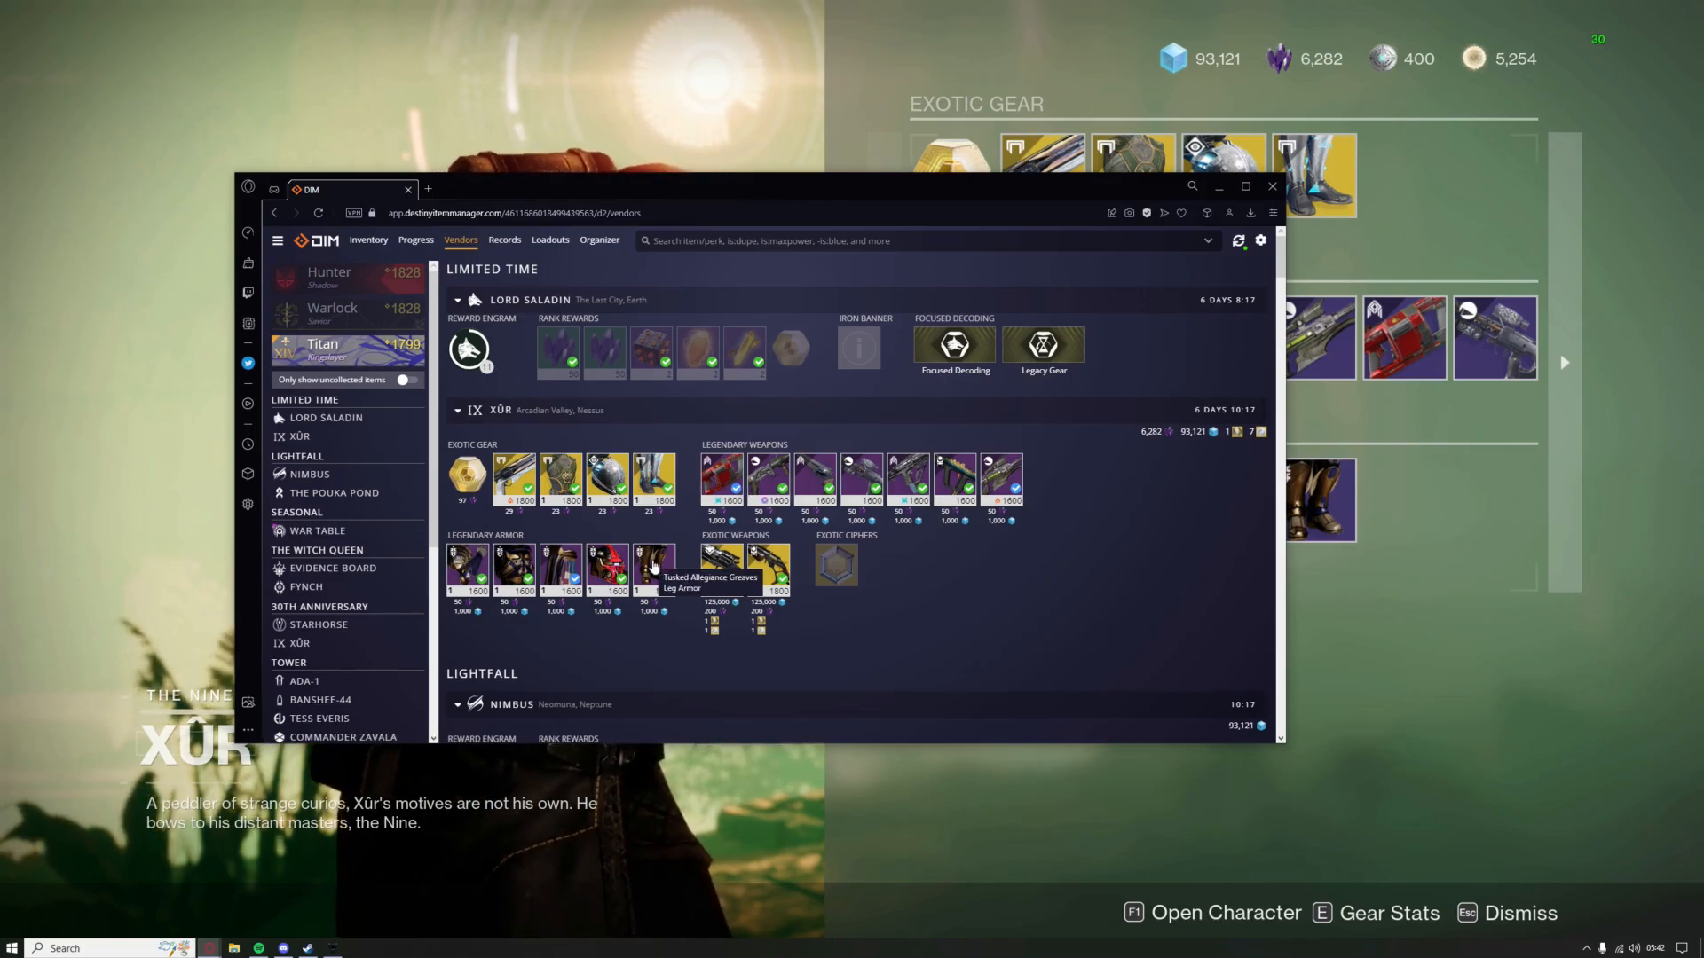
{"action": "left_click", "coordinate": [366, 311]}
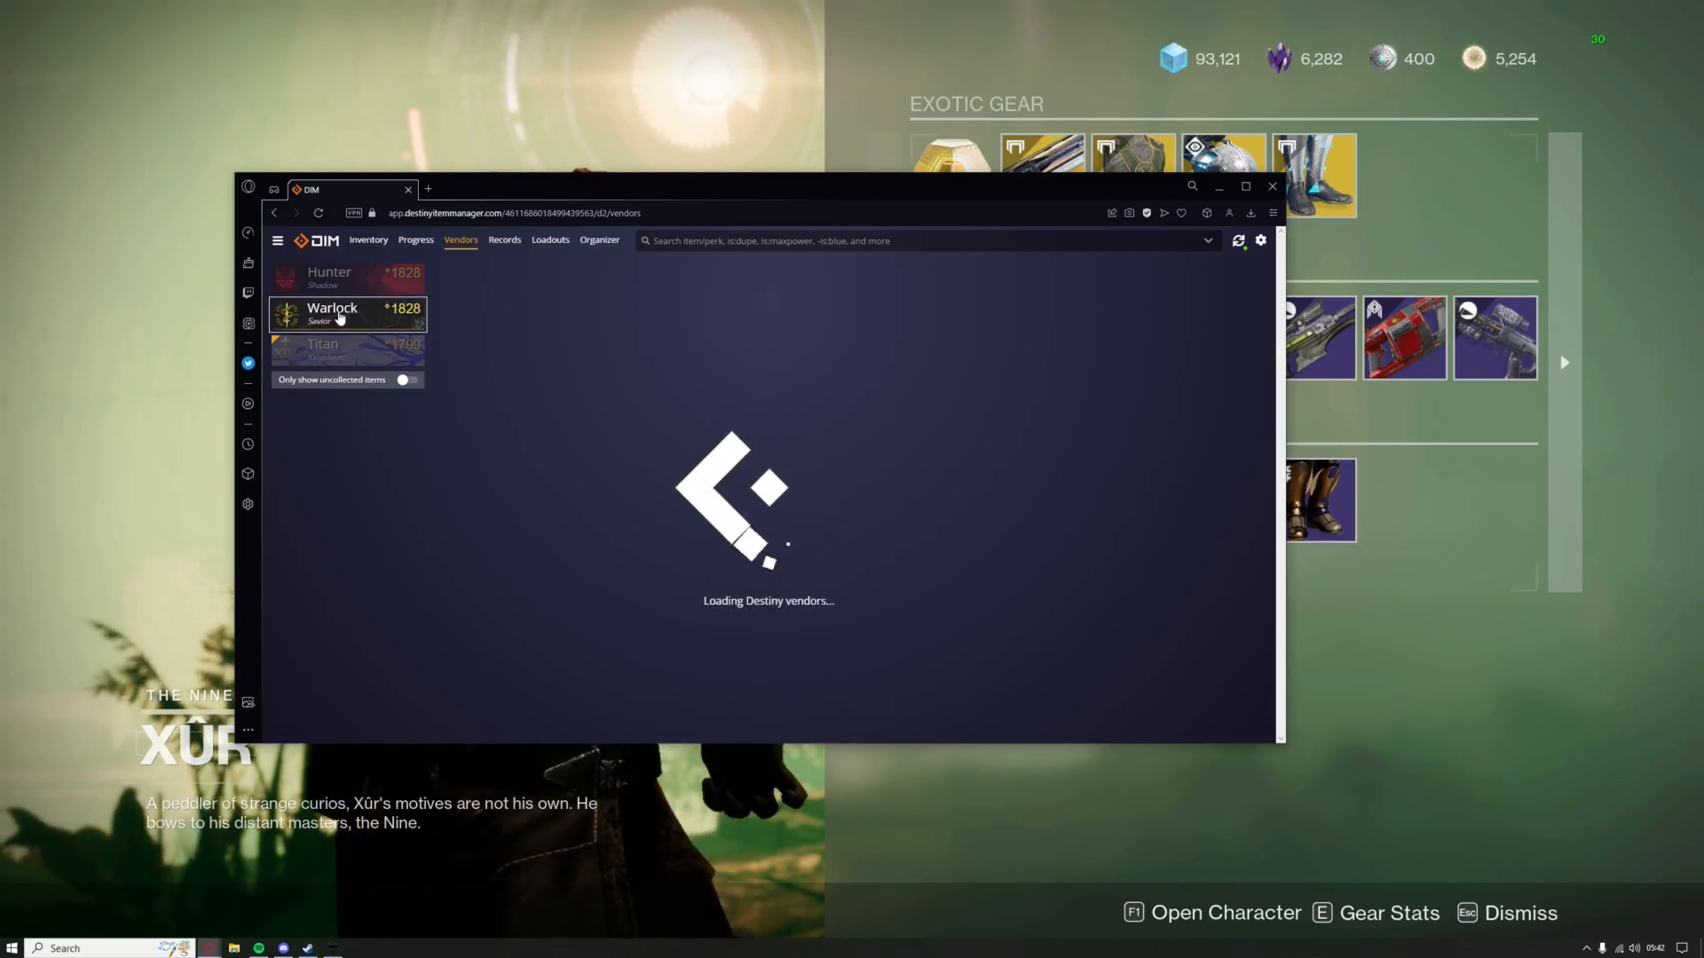
Inspect Xûr's Tusked Allegiance armor pieces and the first legendary weapon rolls.
{"action": "left_click", "coordinate": [653, 566]}
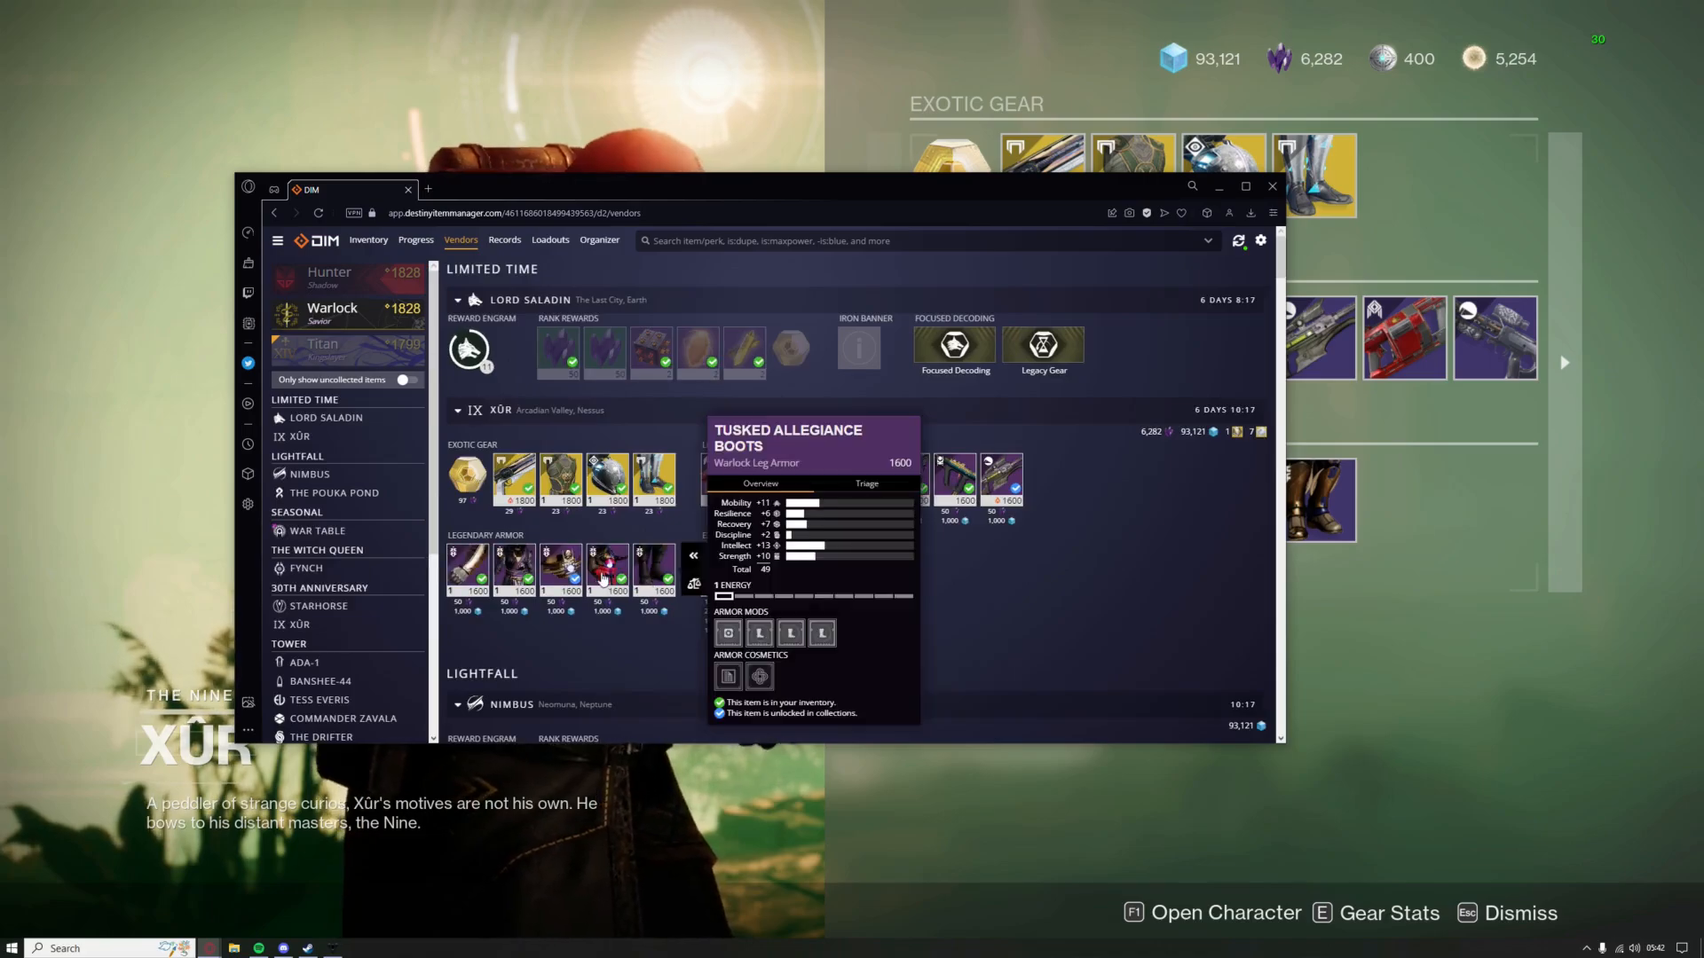
{"action": "left_click", "coordinate": [606, 566]}
{"action": "left_click", "coordinate": [766, 479]}
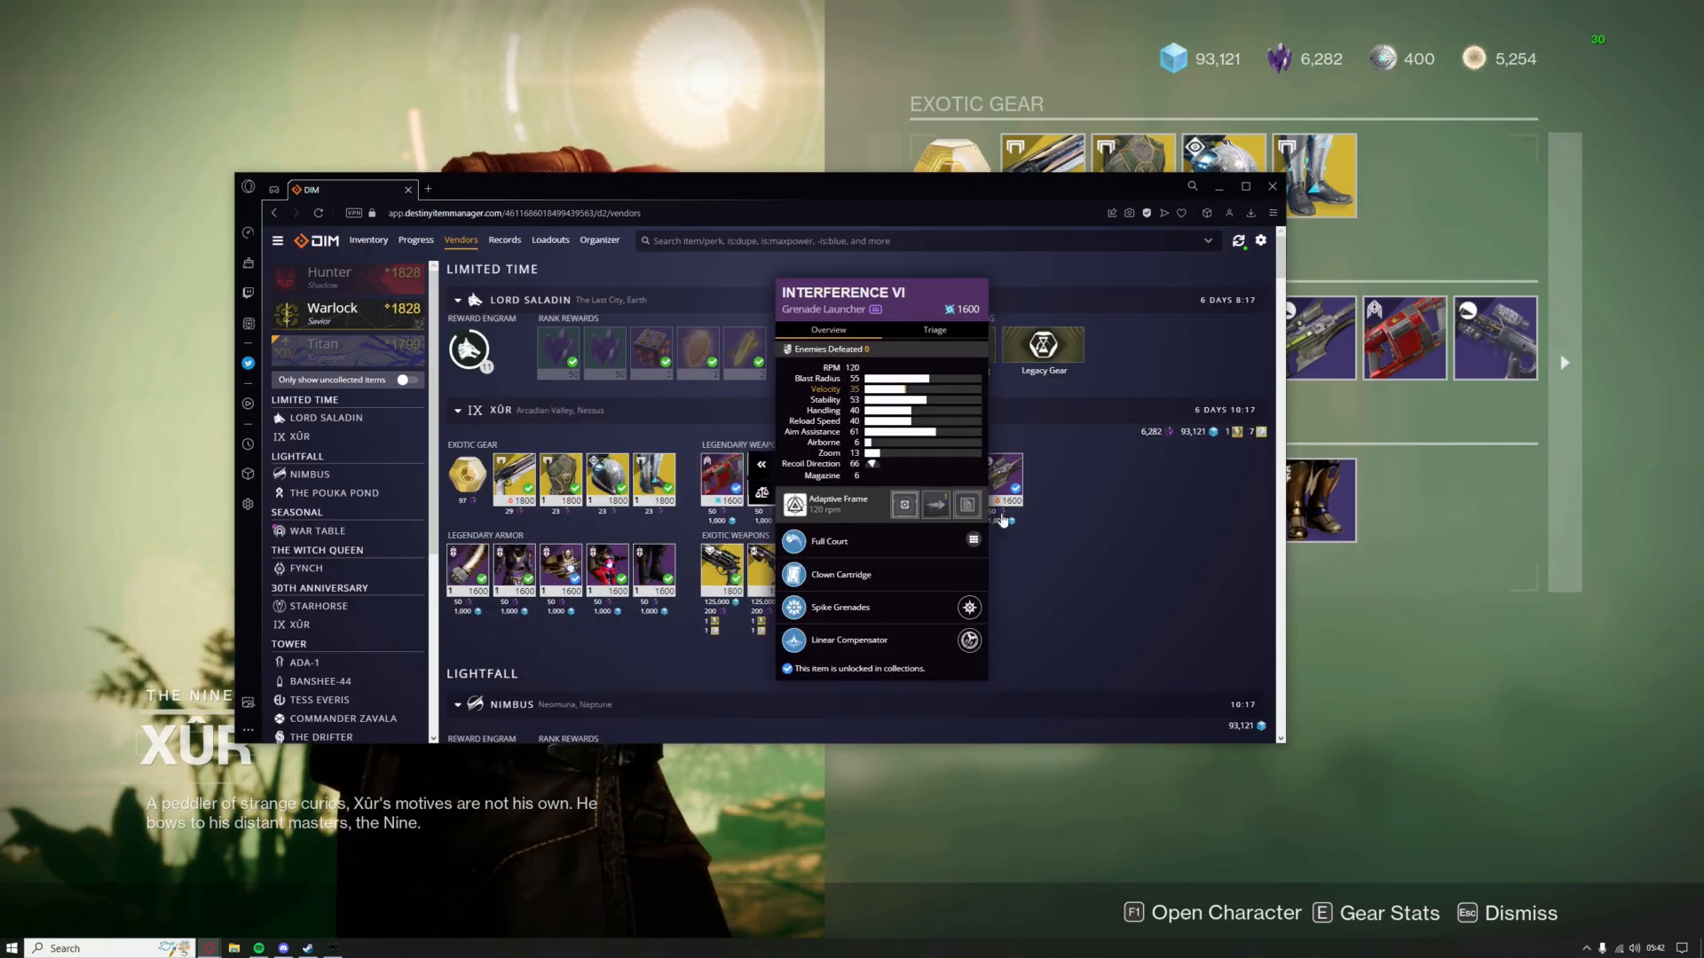
{"action": "left_click", "coordinate": [836, 567]}
Review more legendary weapon rolls, including Night Watch, Truthteller and the Widow's Bite sniper.
{"action": "left_click", "coordinate": [992, 479]}
{"action": "left_click", "coordinate": [869, 485]}
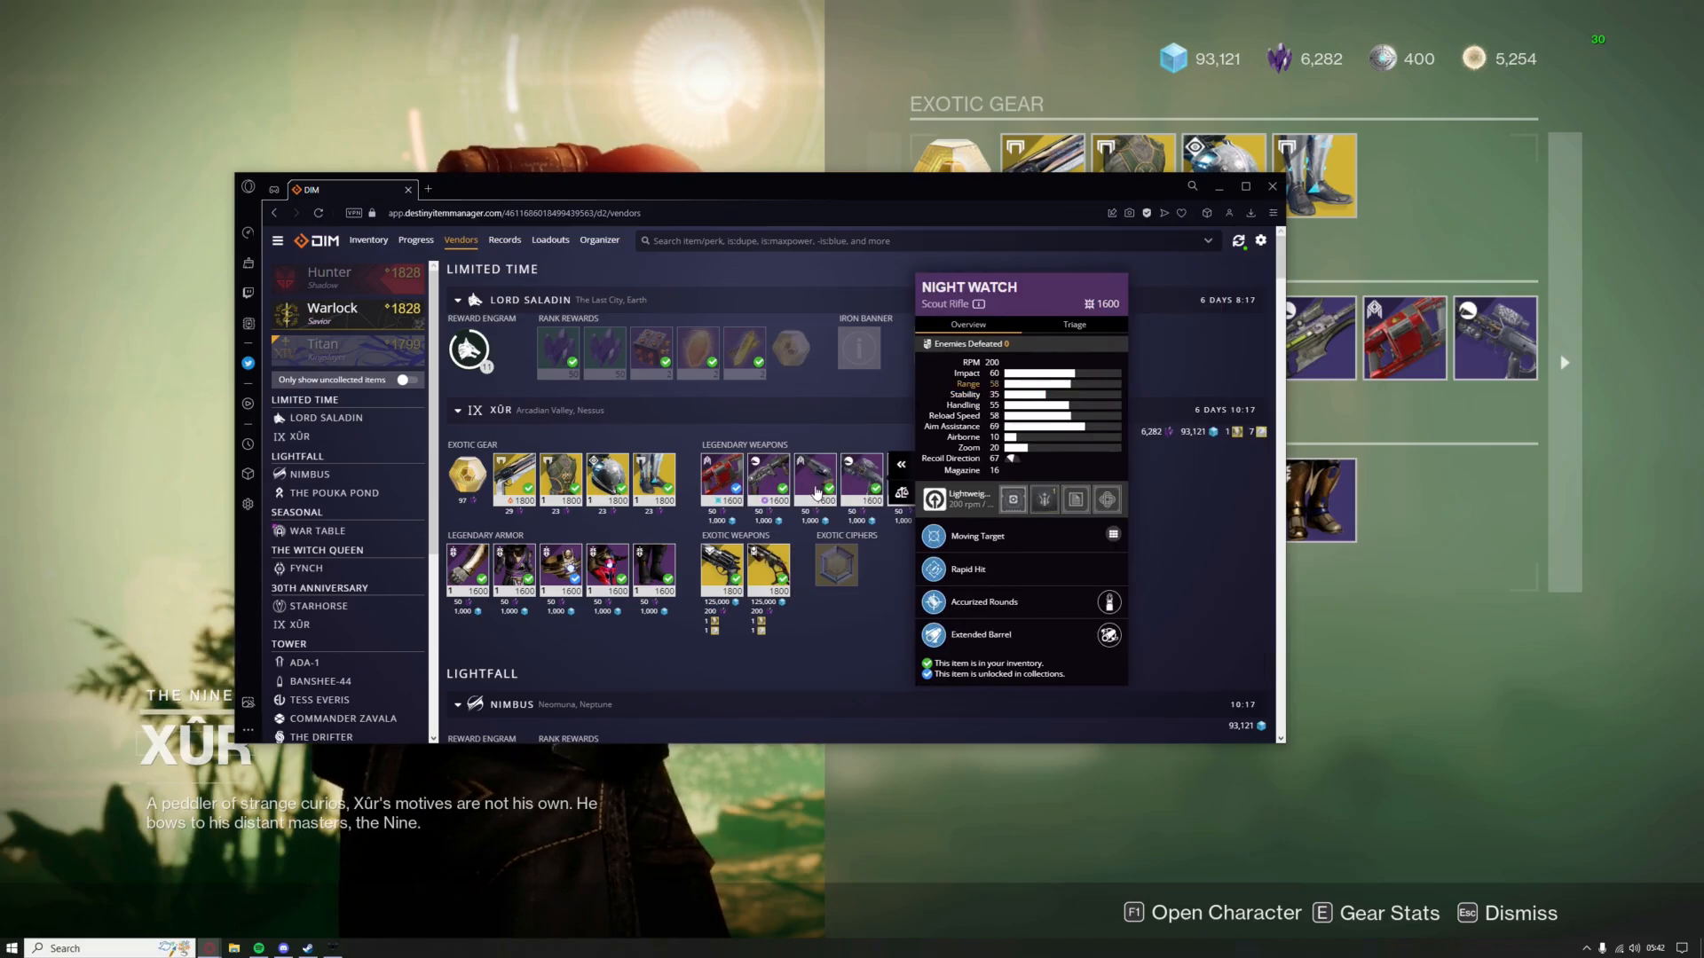
{"action": "left_click", "coordinate": [766, 479]}
{"action": "left_click", "coordinate": [753, 395]}
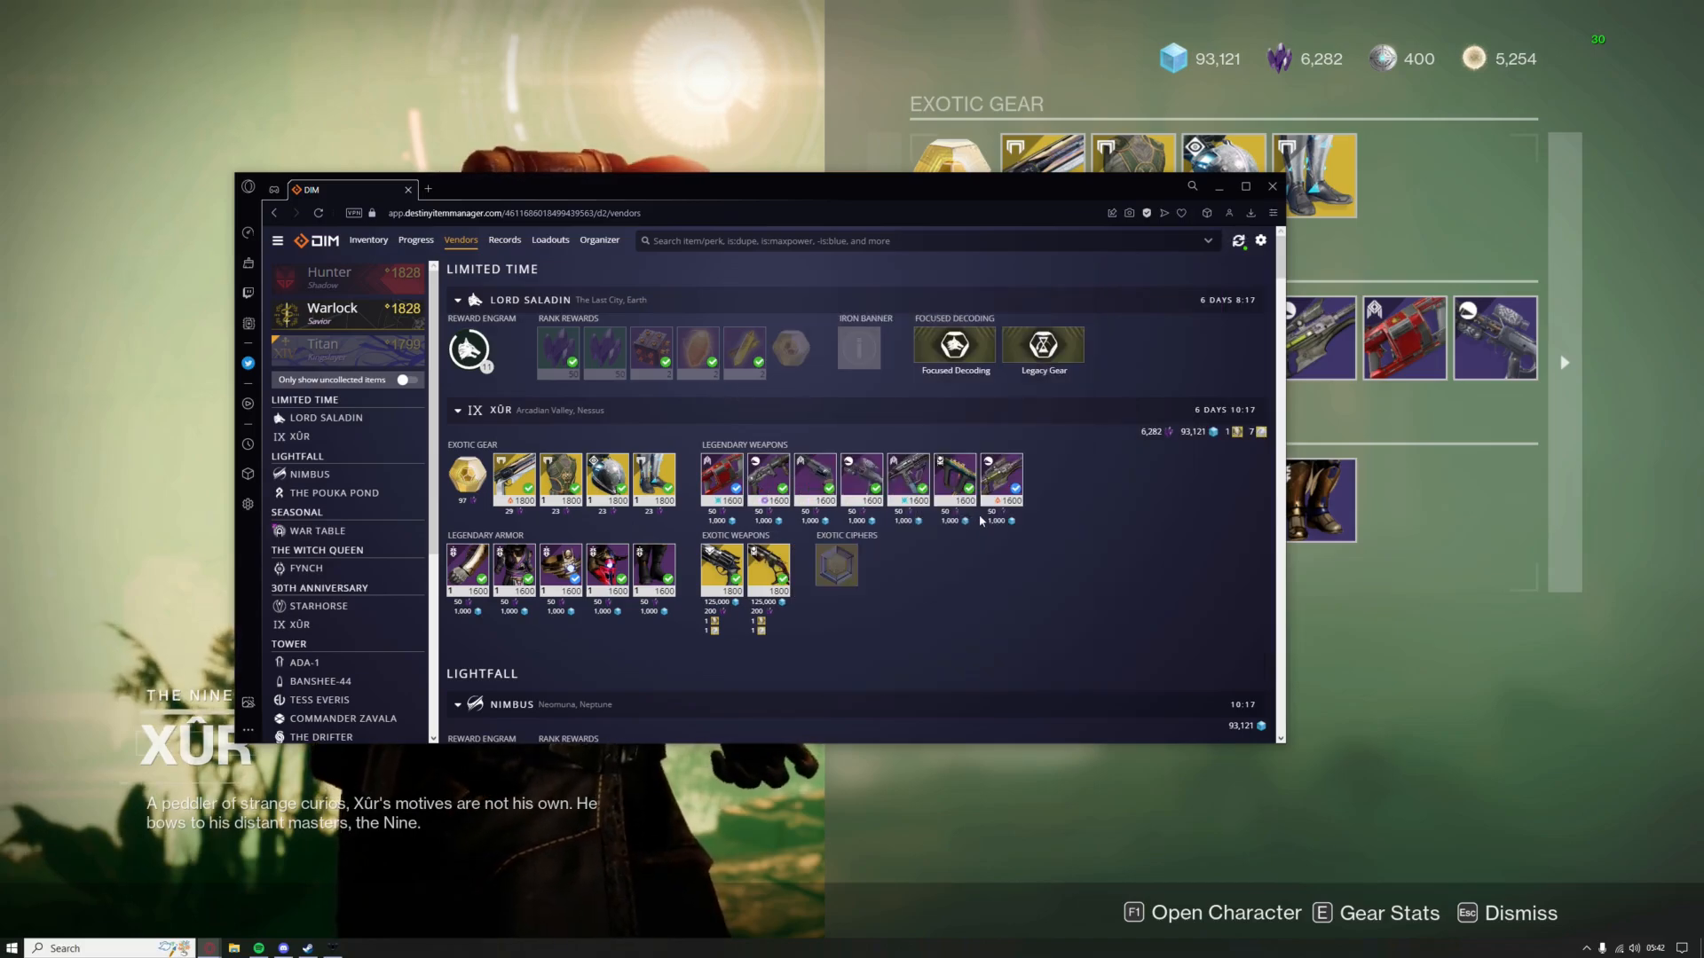
{"action": "left_click", "coordinate": [999, 479]}
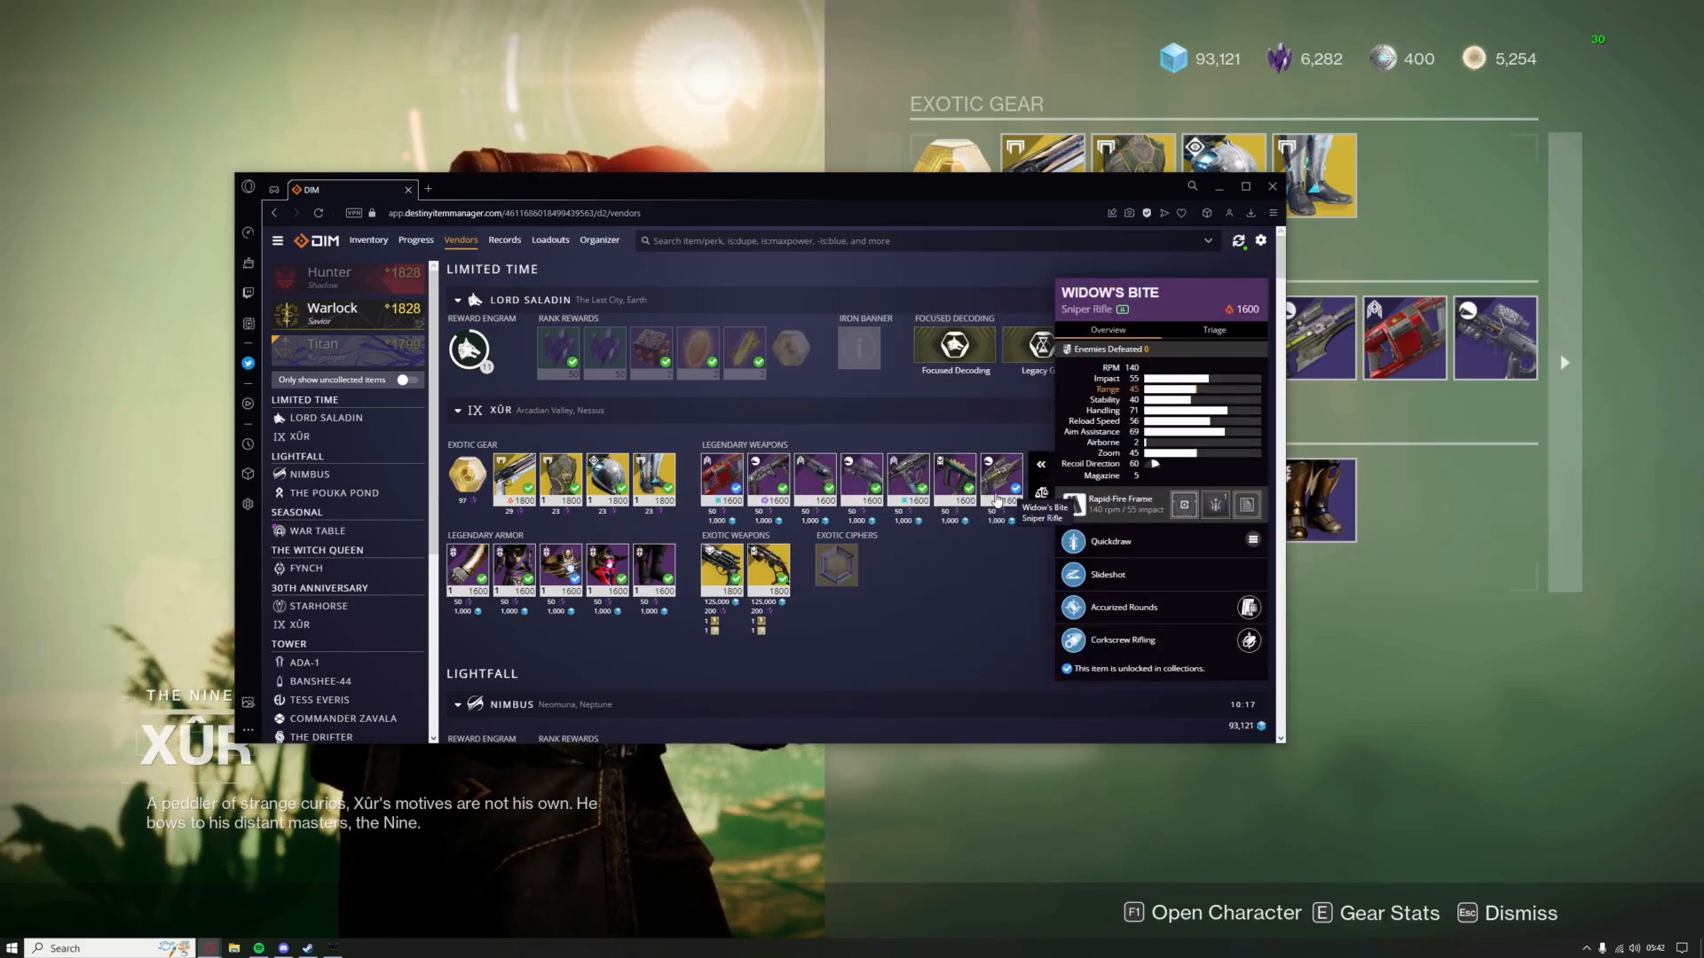